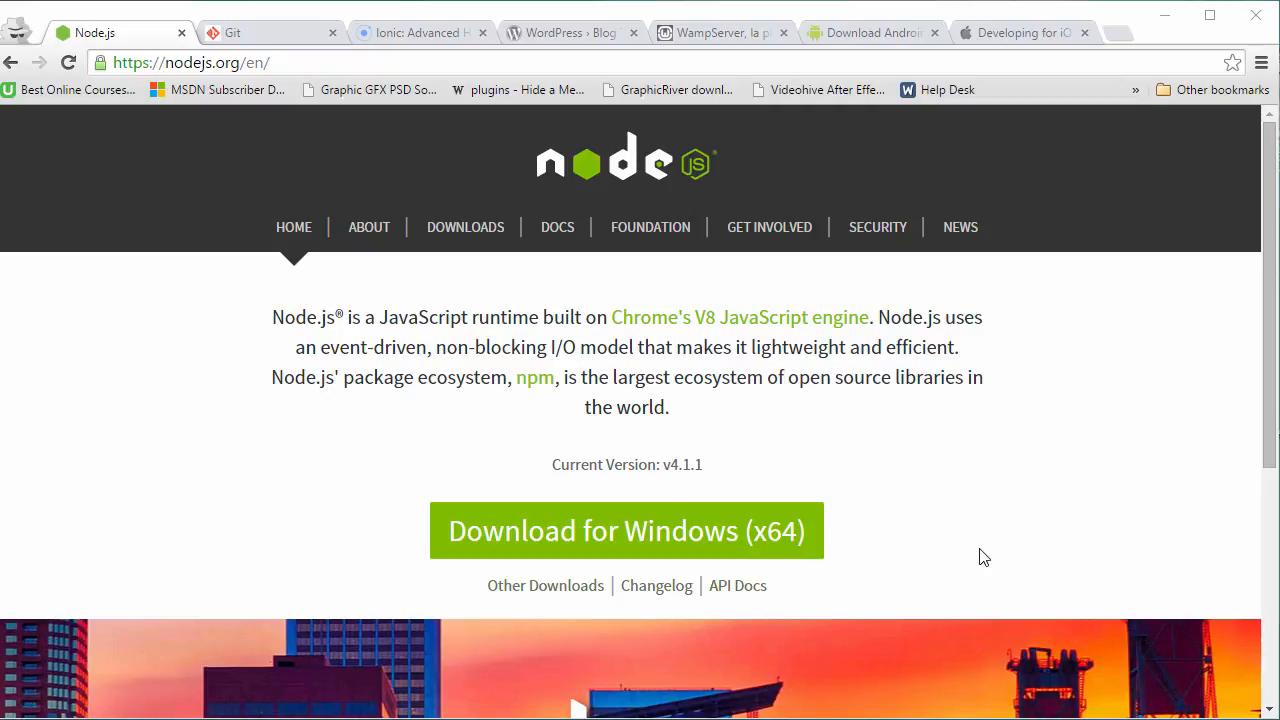
Step: Switch to the Git tab showing git-scm.com with its latest release and Windows downloads
left_click(276, 44)
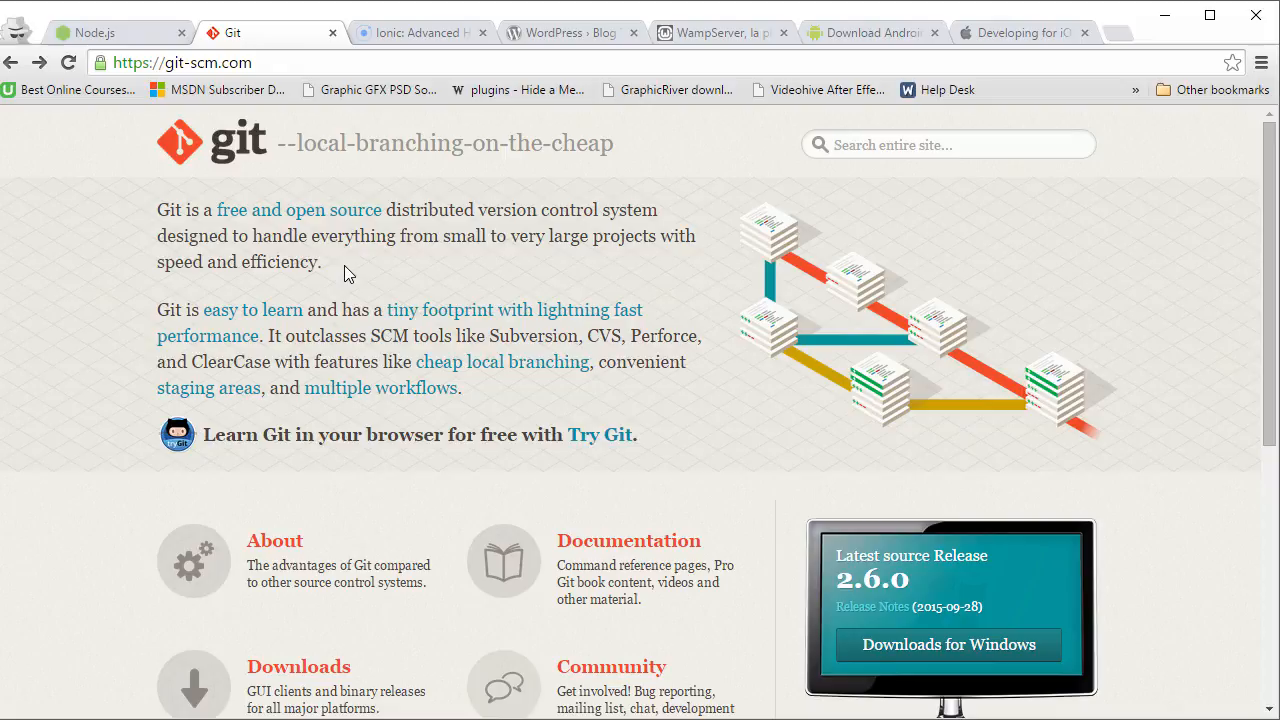
Step: View the Ionic Framework homepage, then move on to the WordPress.org tab
left_click(410, 40)
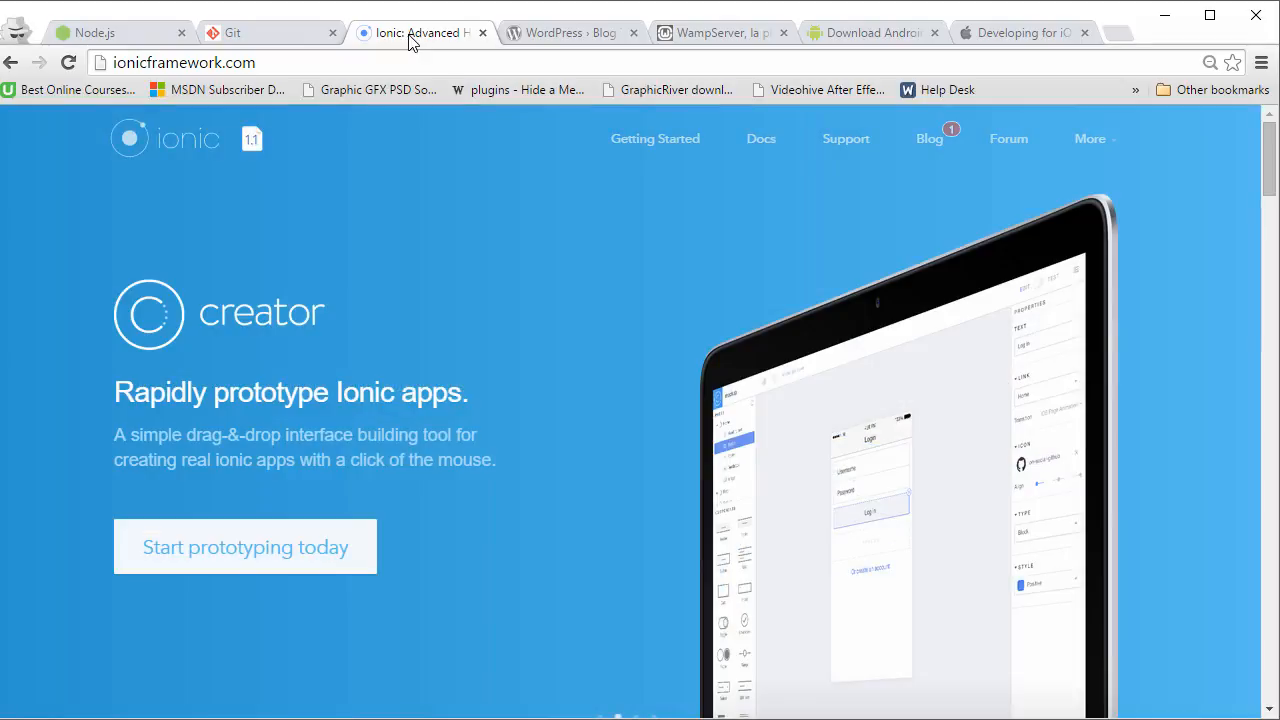
left_click(578, 40)
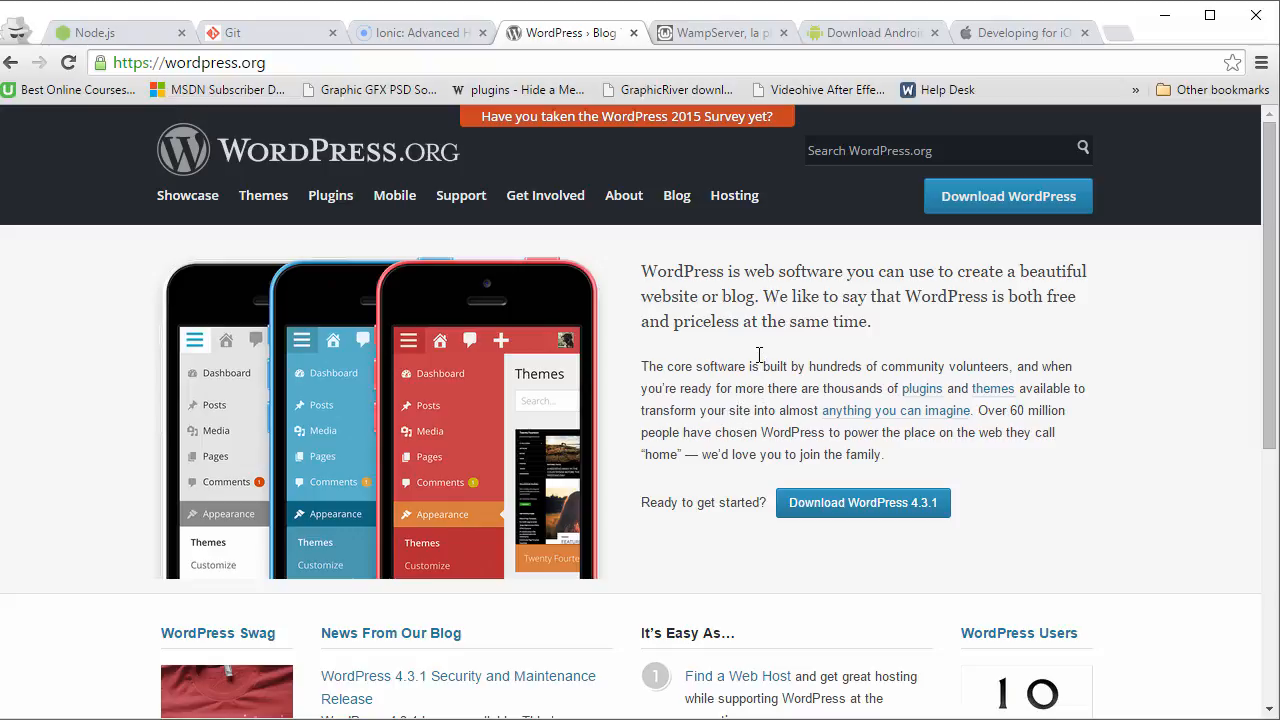
Step: Switch to the WampServer tab describing its Apache2, PHP and MySQL Windows environment
left_click(716, 34)
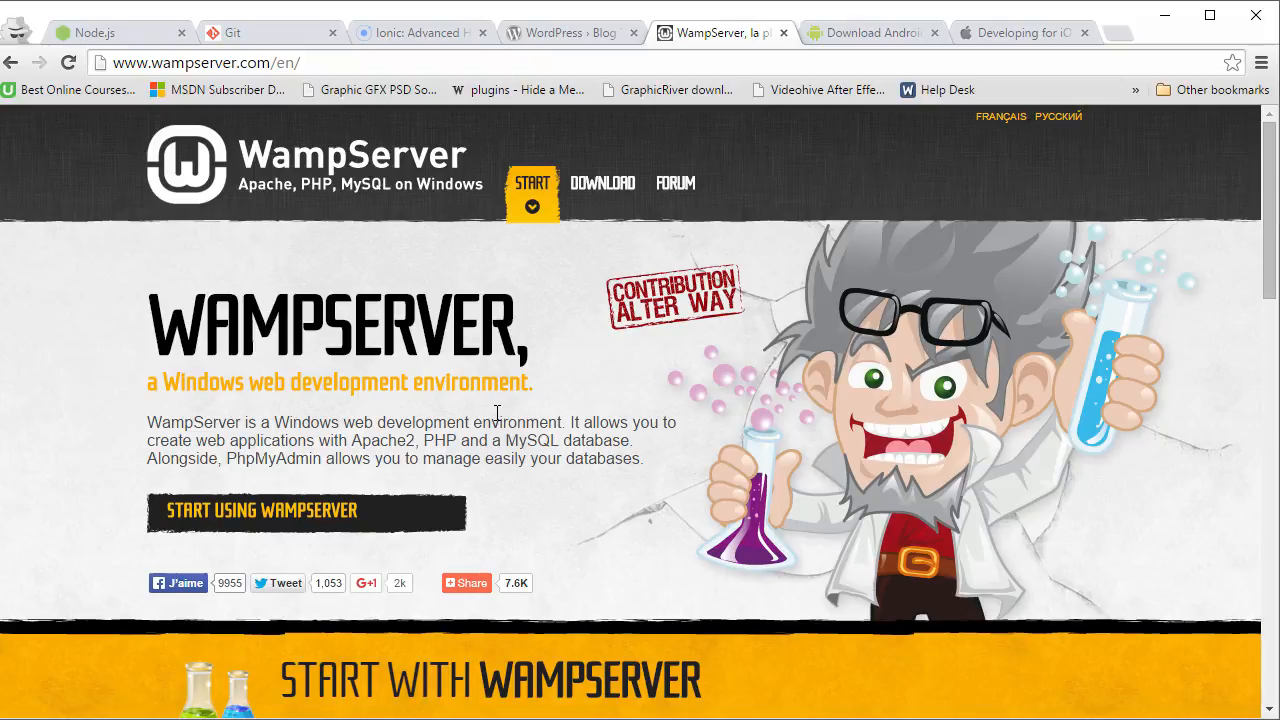
Step: Show the Android SDK Tools Only downloads for Windows, Mac OS X and Linux
left_click(858, 33)
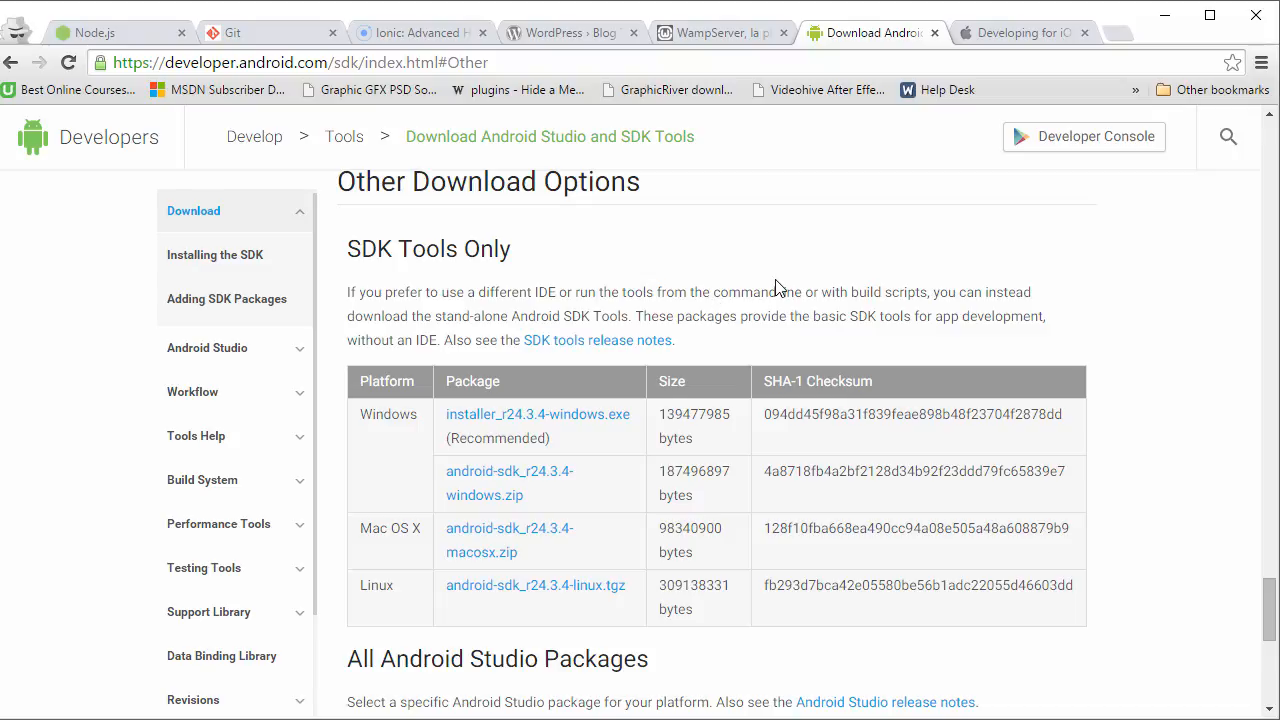
Step: Show Apple's Developing for iOS 9 page introducing the iOS 9 SDK
left_click(995, 40)
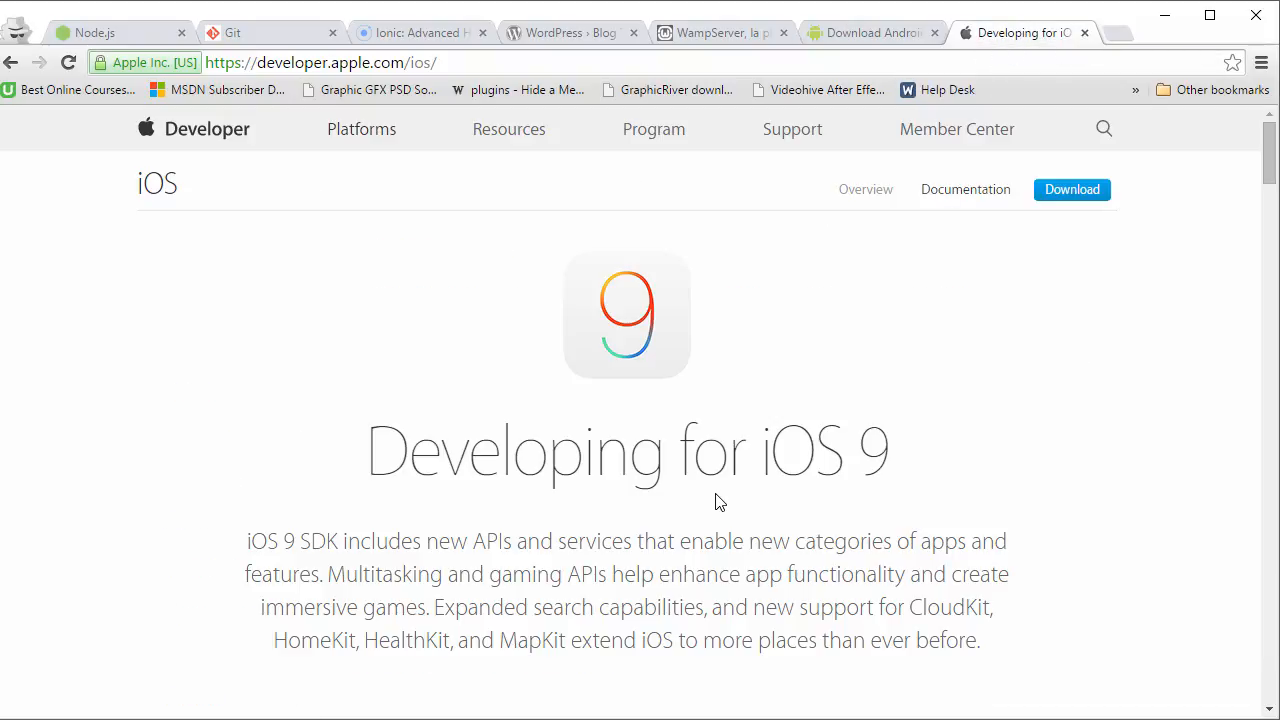